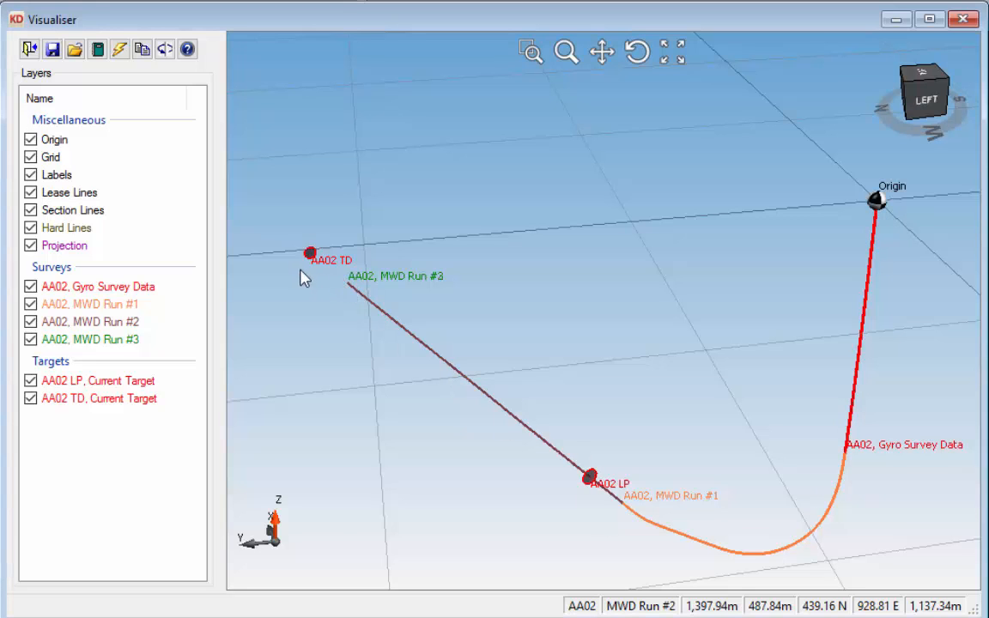
# Step: Choose "Northern Lights, AA Pad, AA02, Trajectorys.xml" as the survey data watch file for AA02 MWD Run #3
pyautogui.scroll(5, 294, 255)
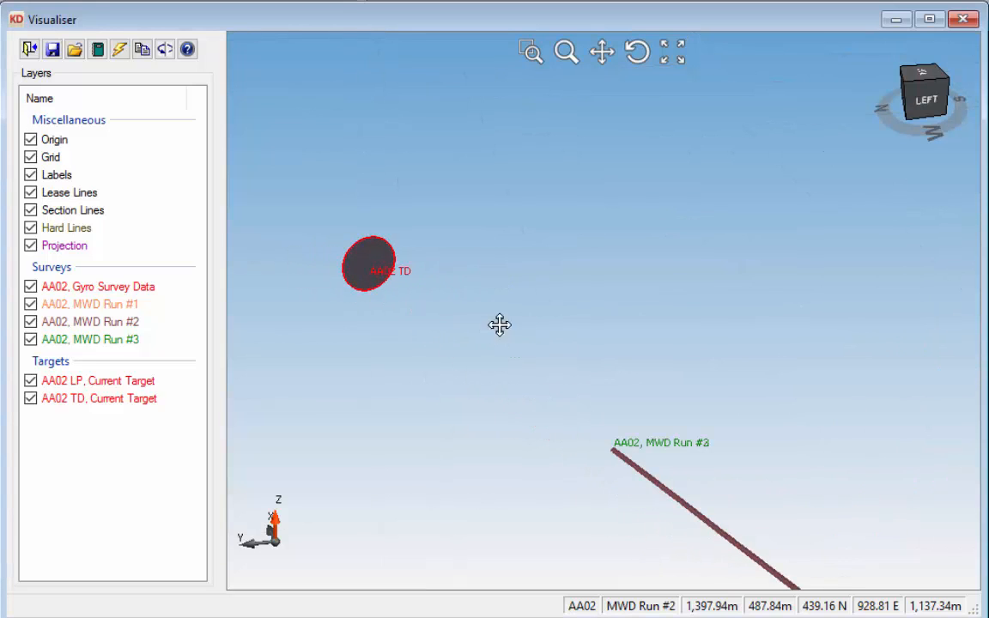
pyautogui.moveTo(500, 325); pyautogui.dragTo(651, 368)
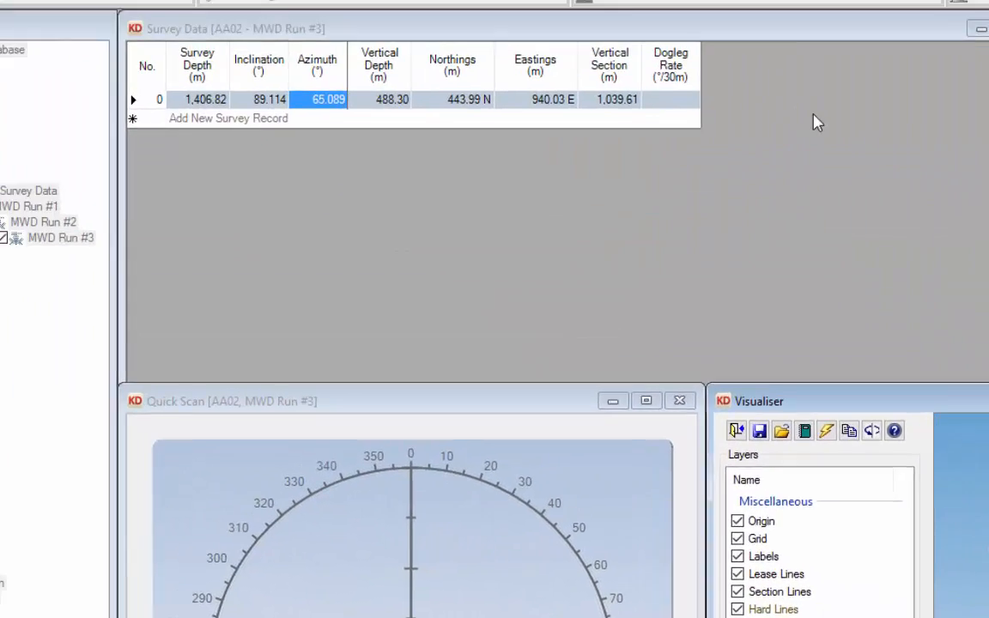
pyautogui.click(314, 24)
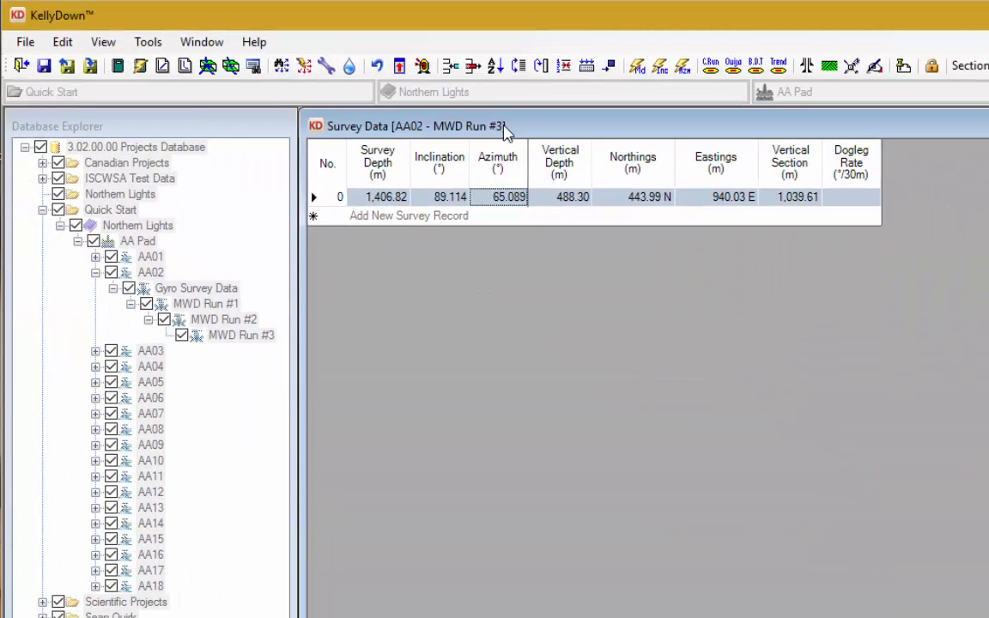
pyautogui.click(150, 47)
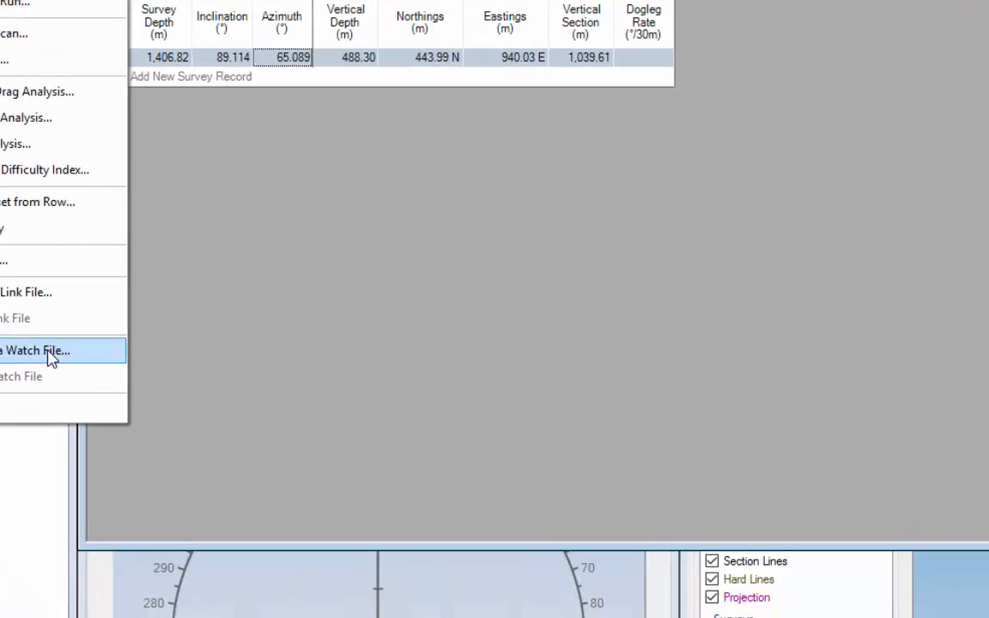
pyautogui.click(273, 485)
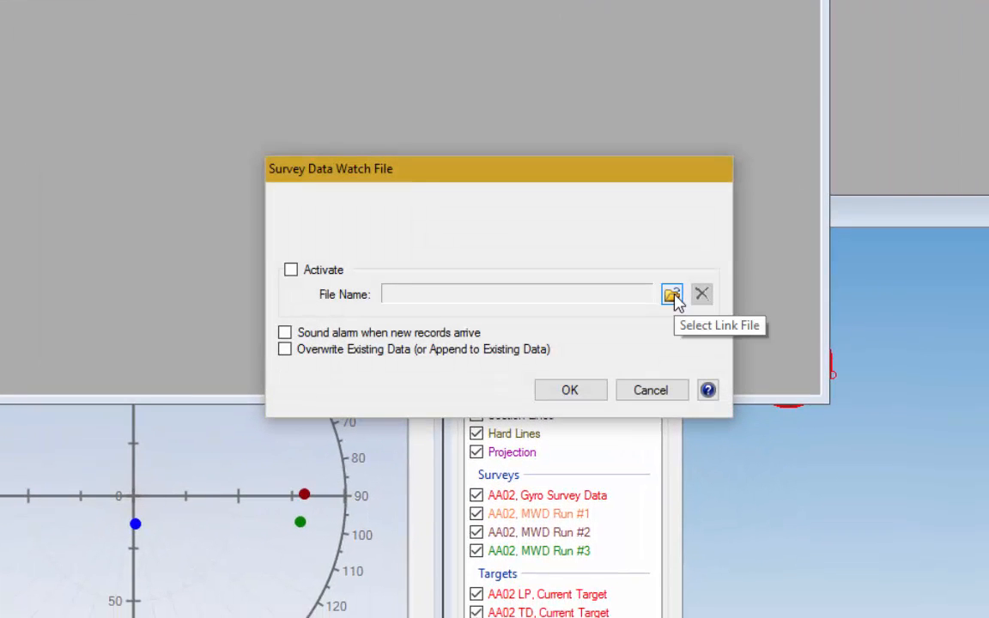
pyautogui.click(672, 296)
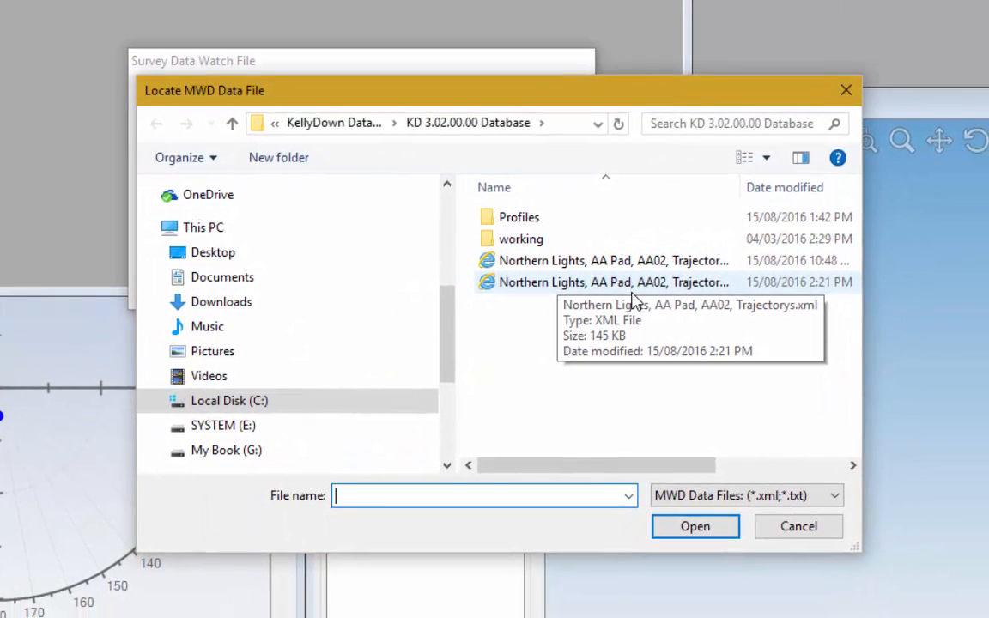
pyautogui.click(632, 287)
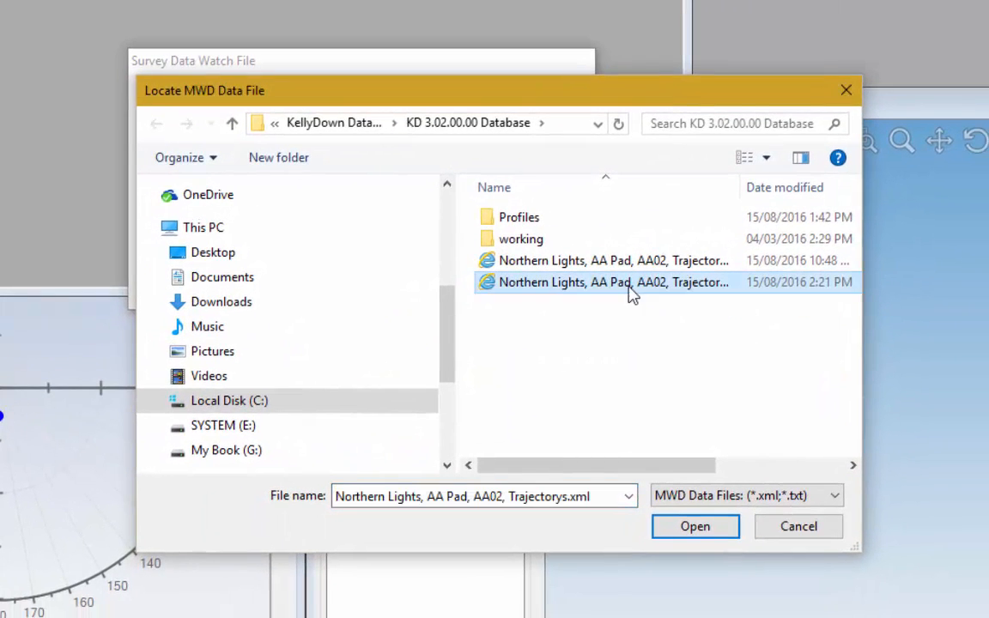
pyautogui.click(695, 527)
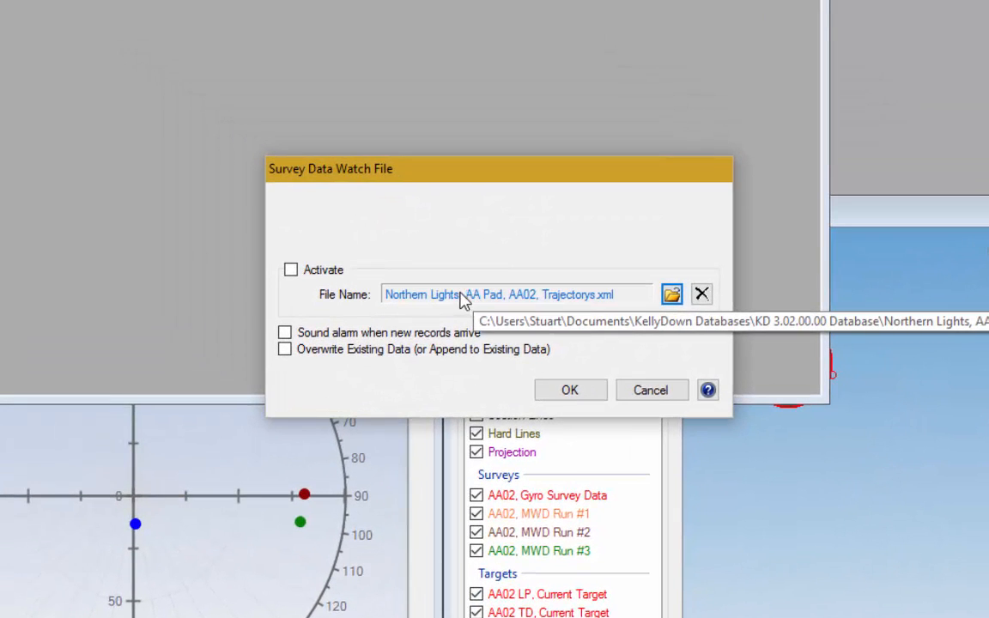
# Step: Activate the watch file with the new-record alarm and overwriting of existing data enabled, and select survey record 1
pyautogui.click(291, 271)
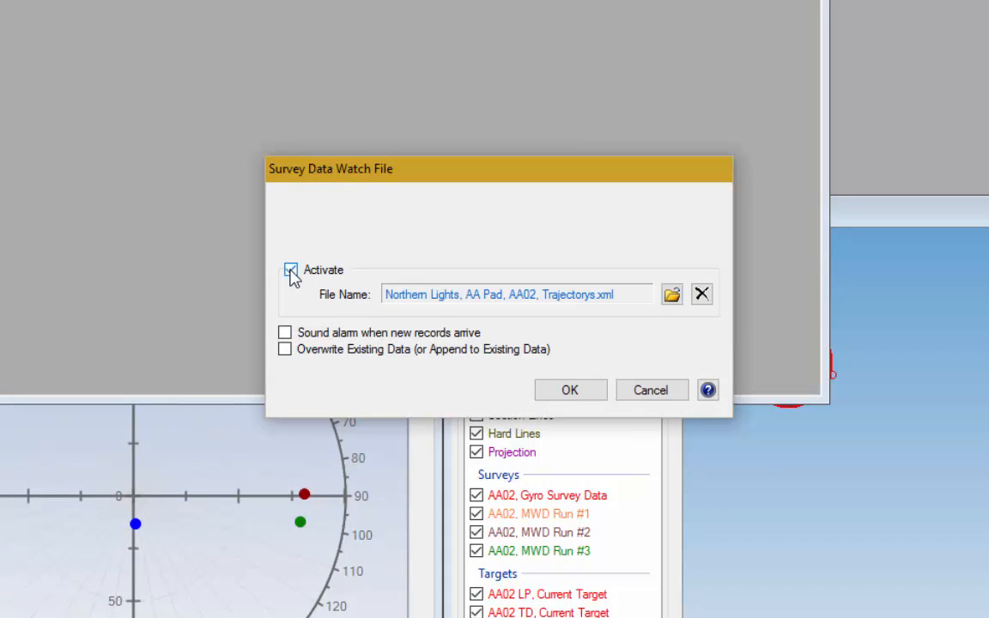
pyautogui.click(285, 334)
pyautogui.click(285, 351)
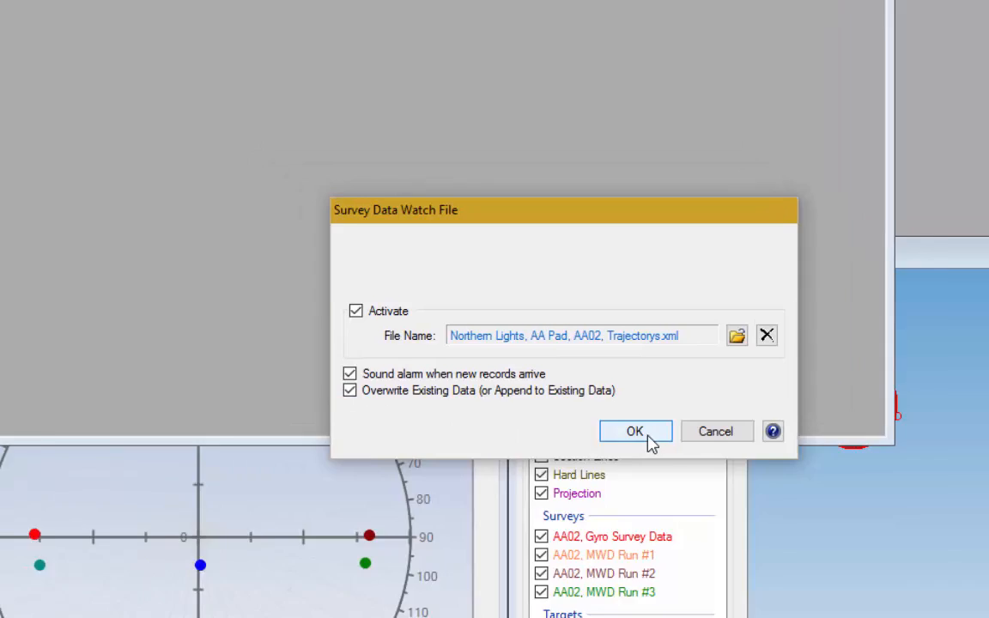
pyautogui.click(570, 392)
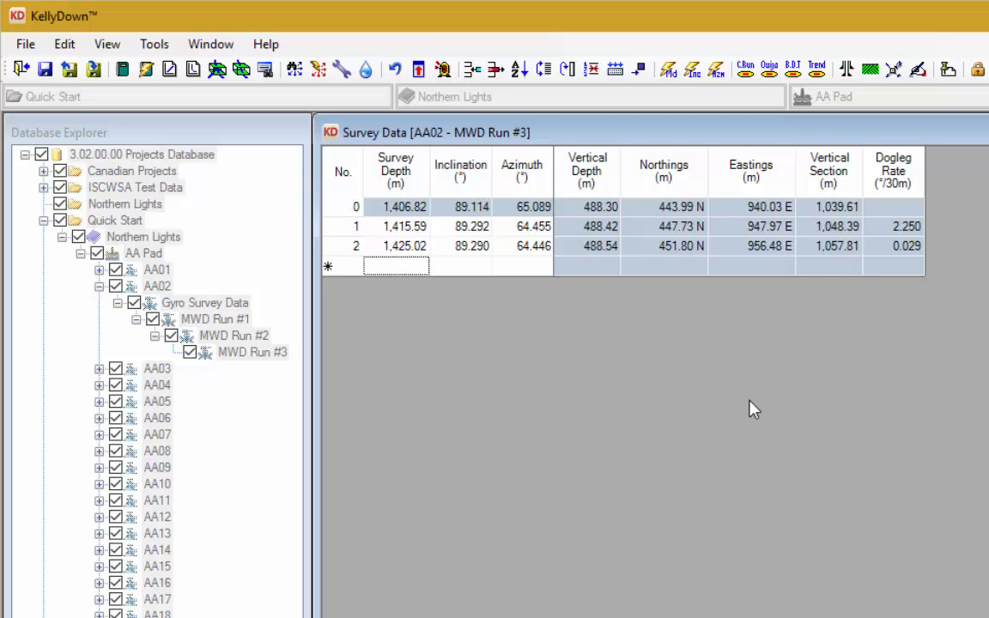
pyautogui.click(472, 230)
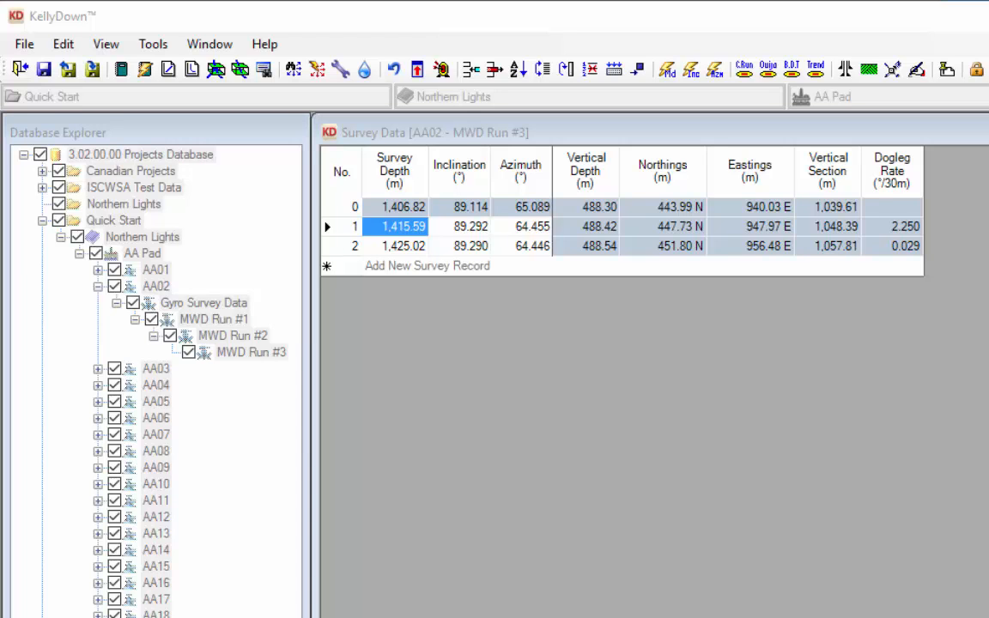
# Step: Set up and activate a server link file, "Northern Lights, AA Pad, AA02, MWD Run #3.kdlnk", in OneDrive's KellyDown Databases folder
pyautogui.click(153, 44)
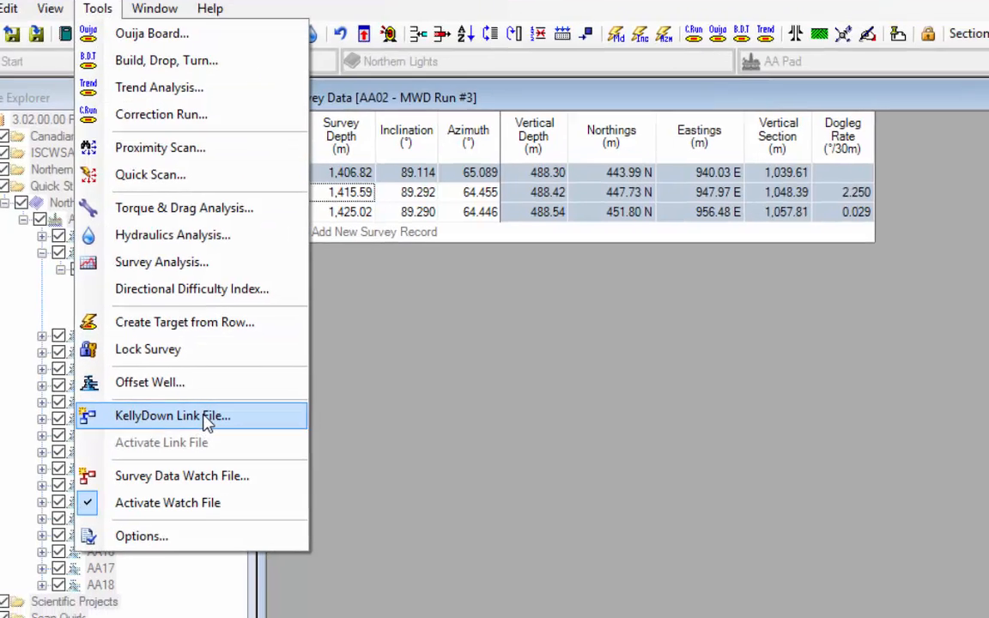
pyautogui.click(249, 448)
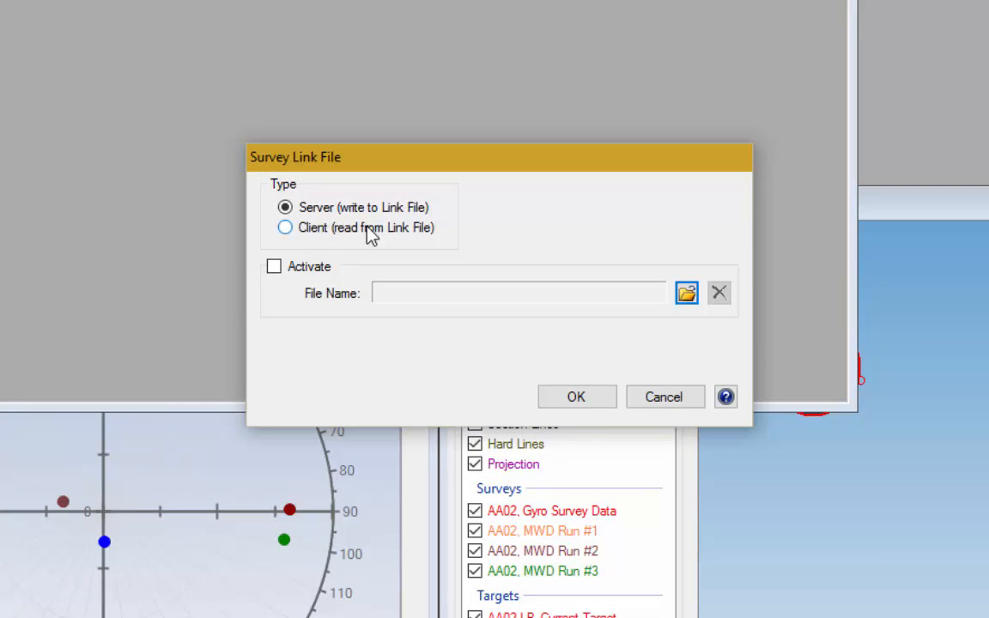
pyautogui.click(685, 294)
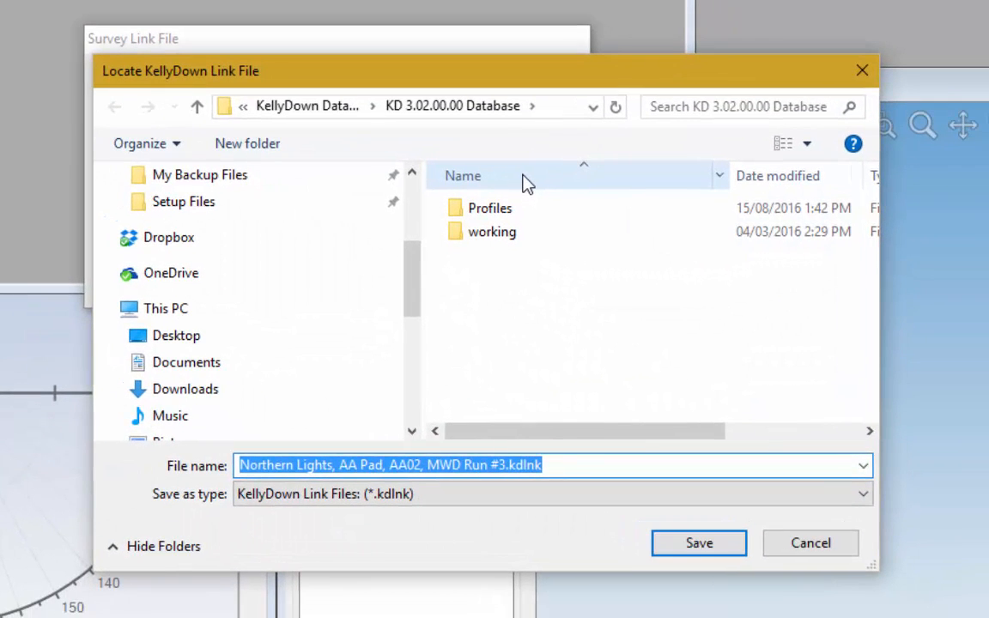
pyautogui.moveTo(410, 260); pyautogui.dragTo(410, 216)
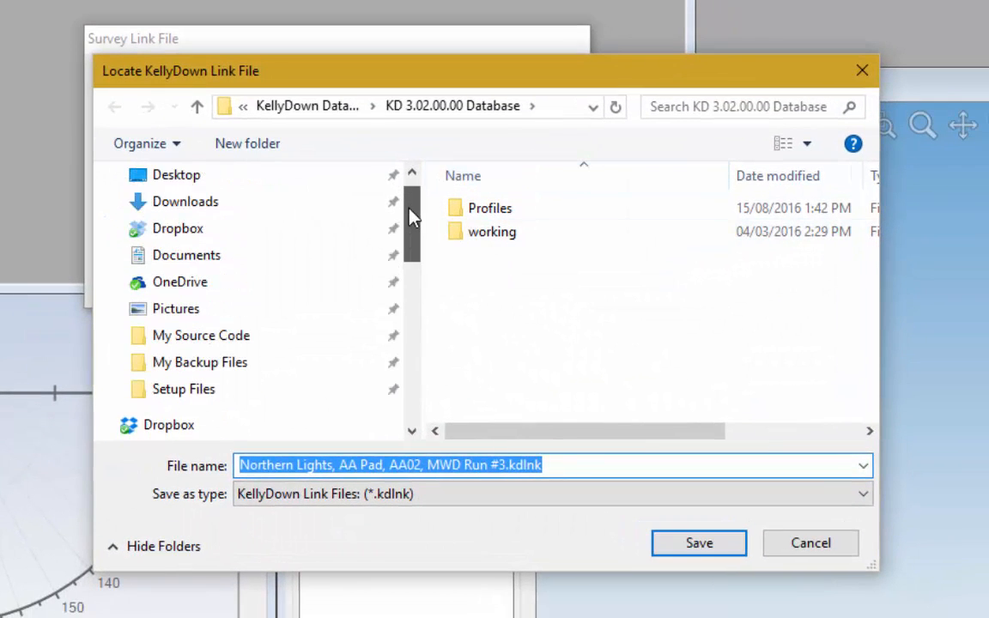
pyautogui.click(208, 290)
pyautogui.click(485, 260)
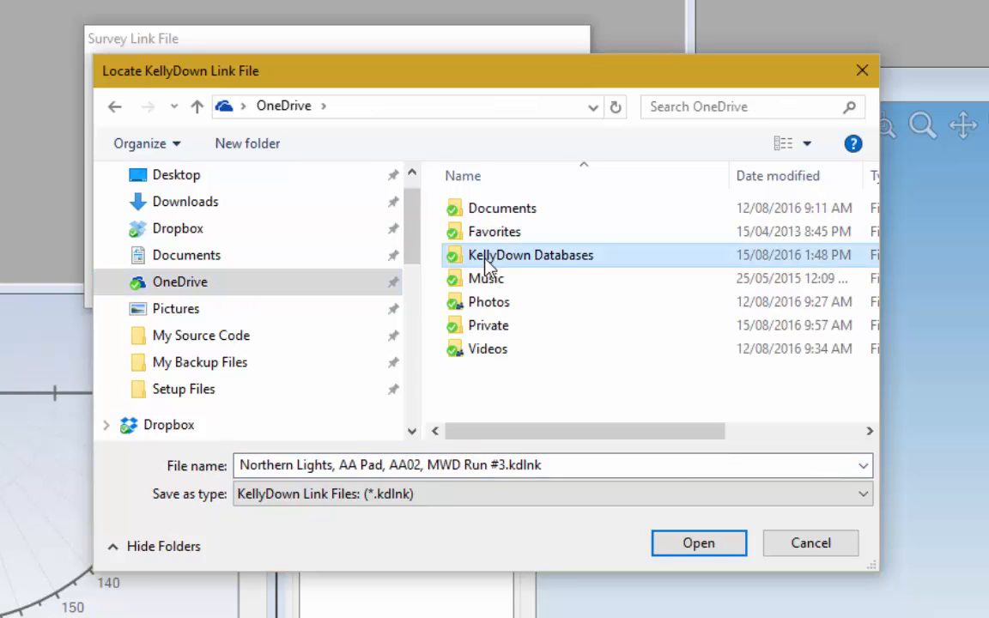
pyautogui.doubleClick(498, 257)
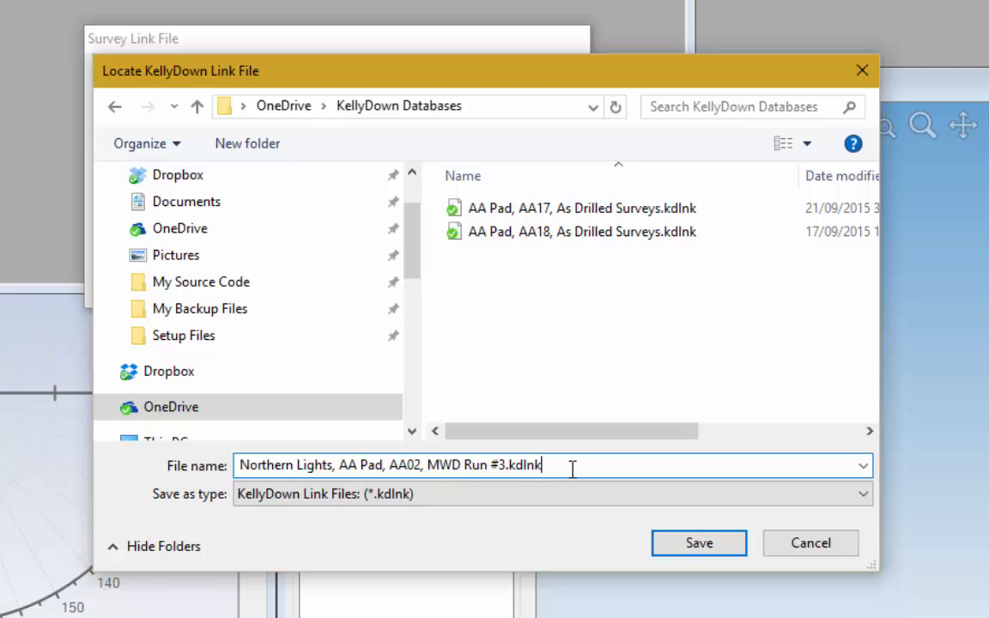
pyautogui.click(704, 544)
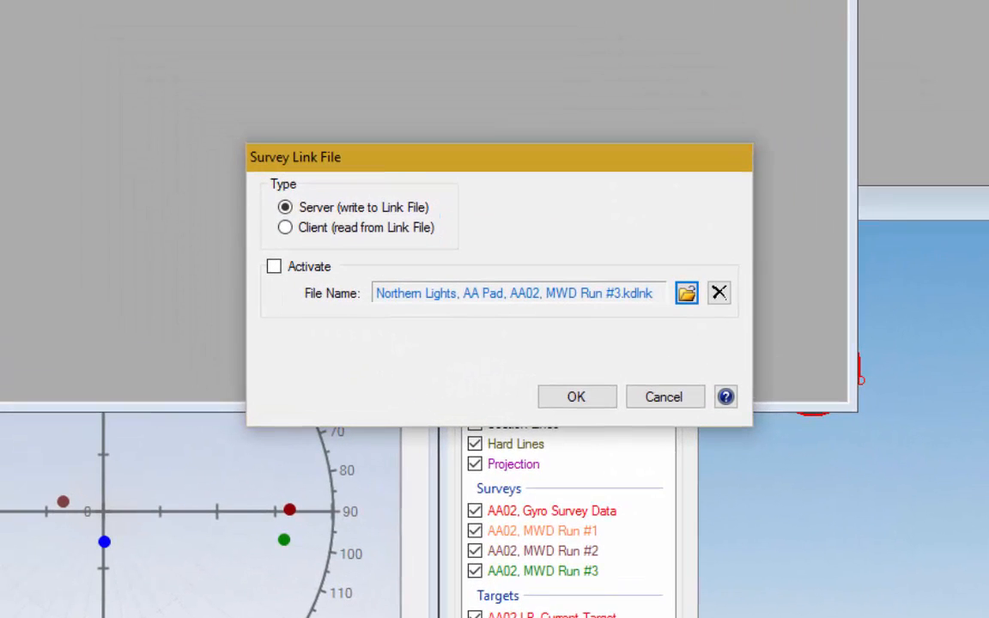
pyautogui.click(273, 266)
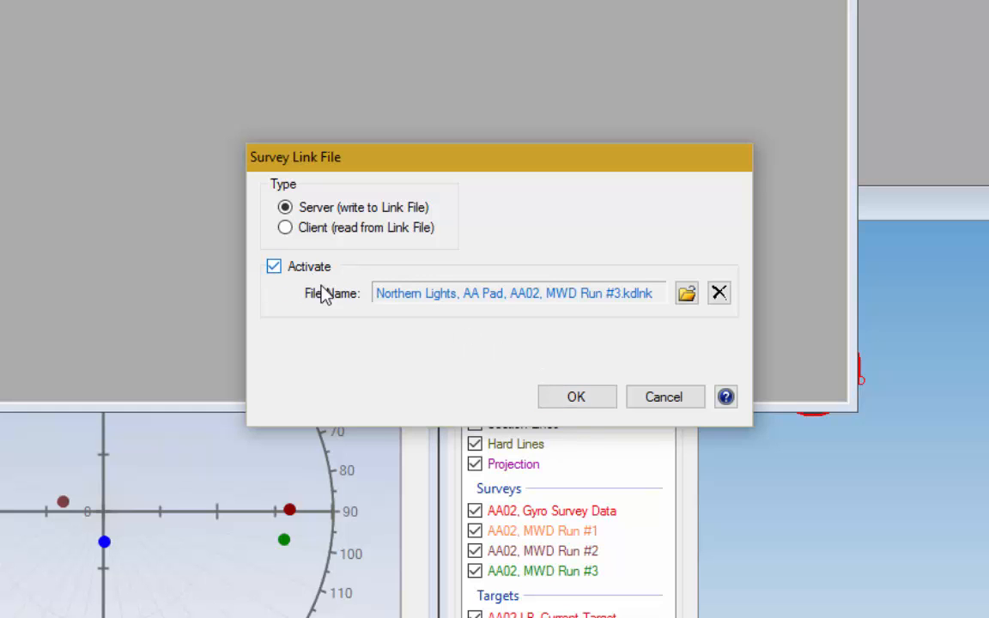
pyautogui.click(605, 399)
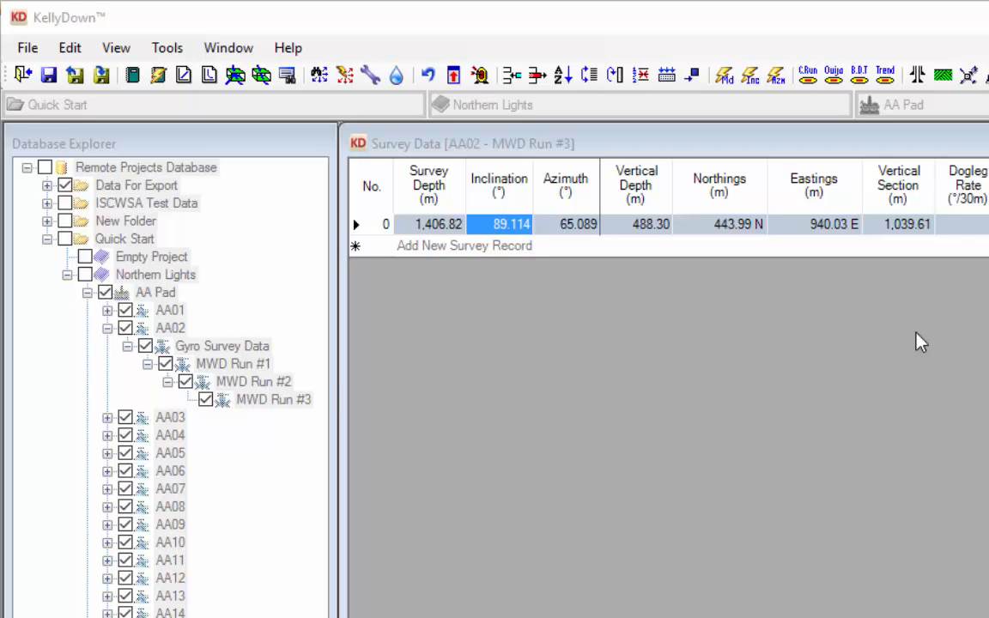
# Step: In the Remote Projects Database, activate MWD Run #3 as a client reading "Northern Lights, AA Pad, AA02, MWD Run #3.kdlnk" and select survey record 1
pyautogui.click(604, 149)
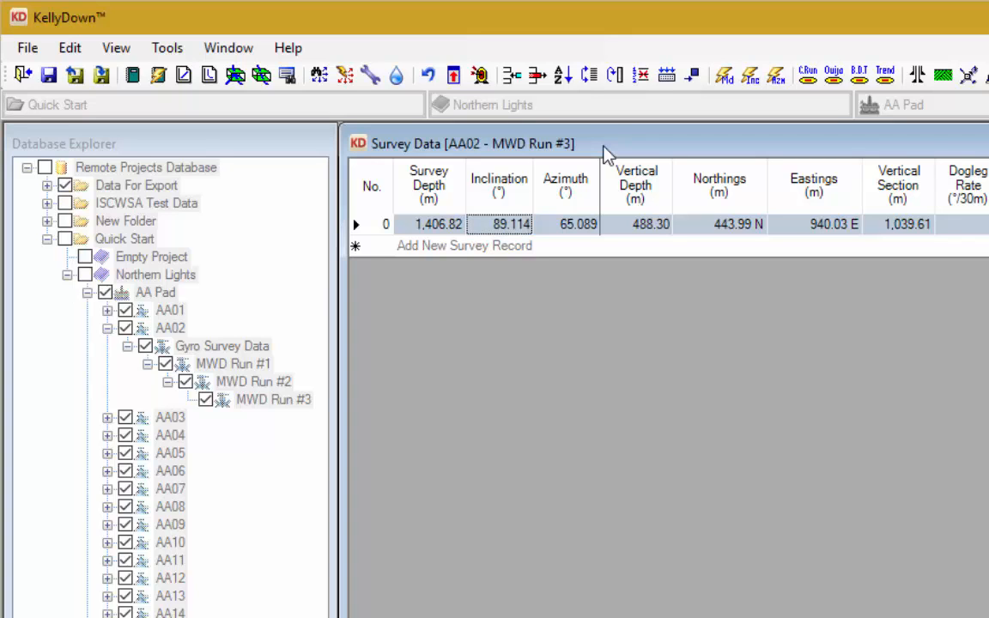
pyautogui.click(168, 48)
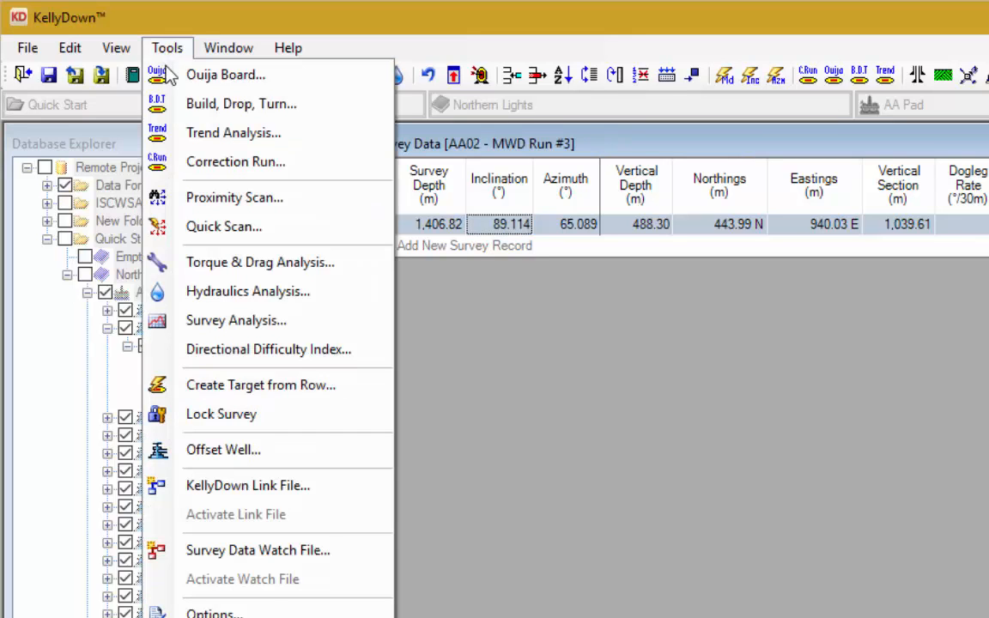
pyautogui.click(248, 486)
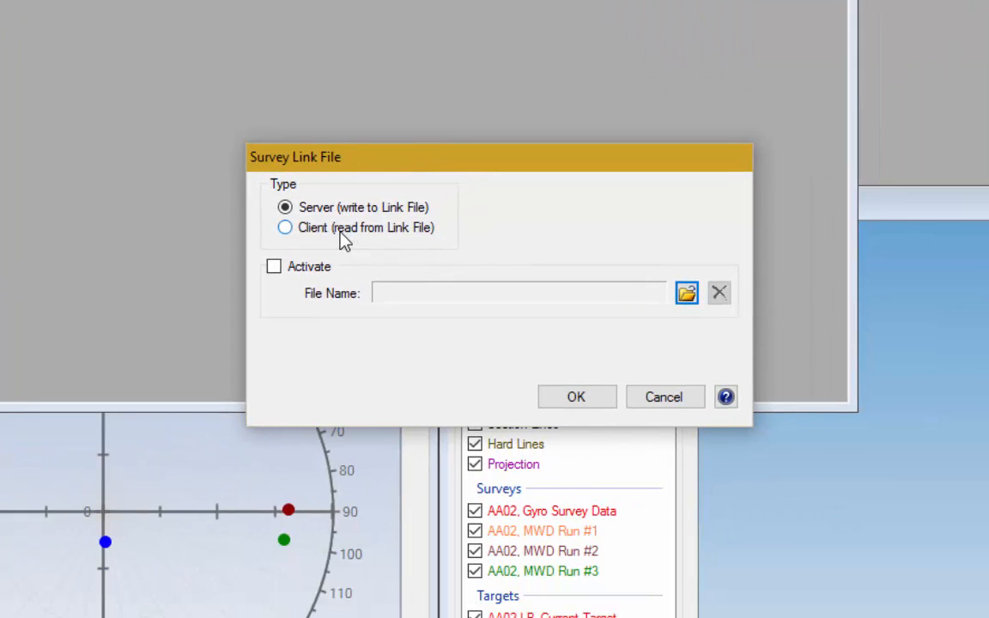
pyautogui.click(343, 230)
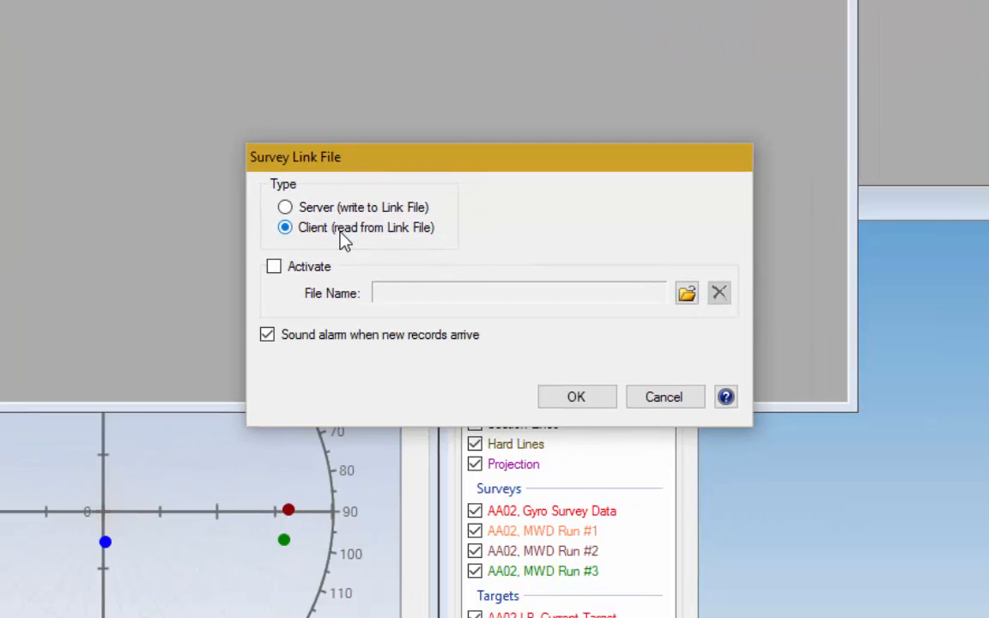
pyautogui.click(686, 294)
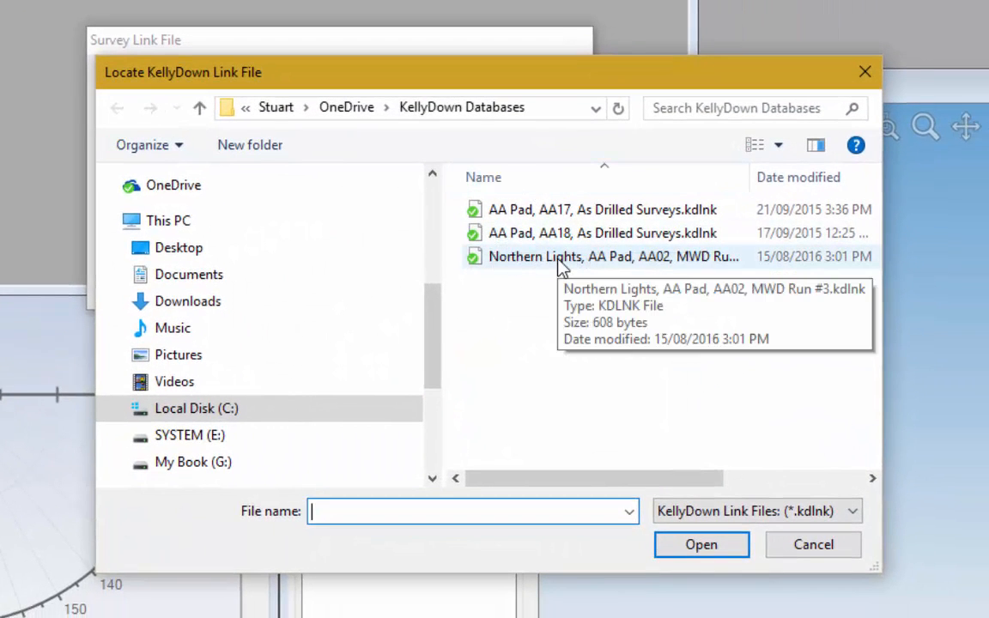
pyautogui.click(613, 267)
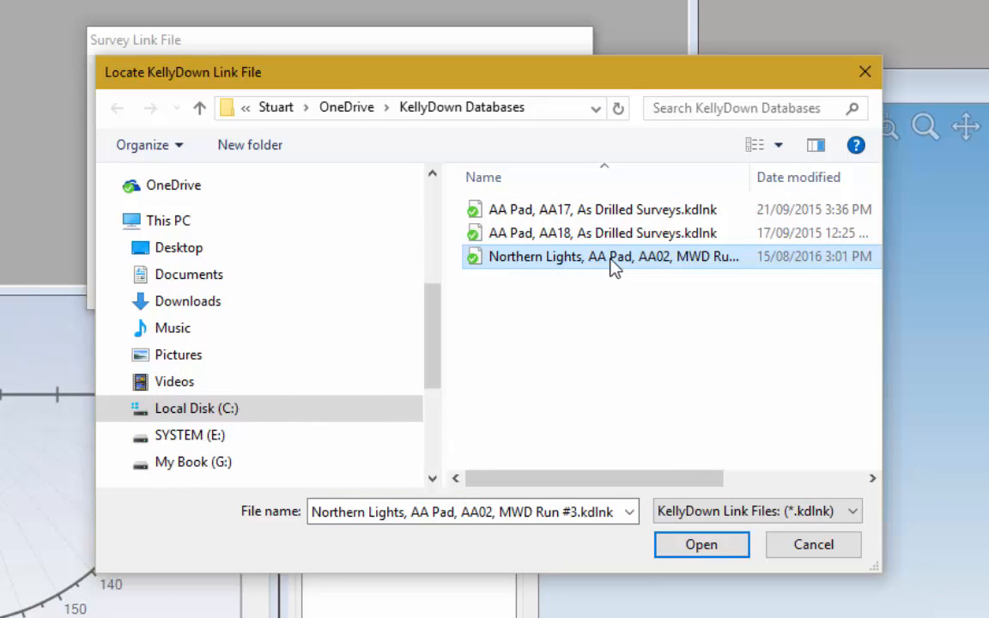
pyautogui.click(717, 546)
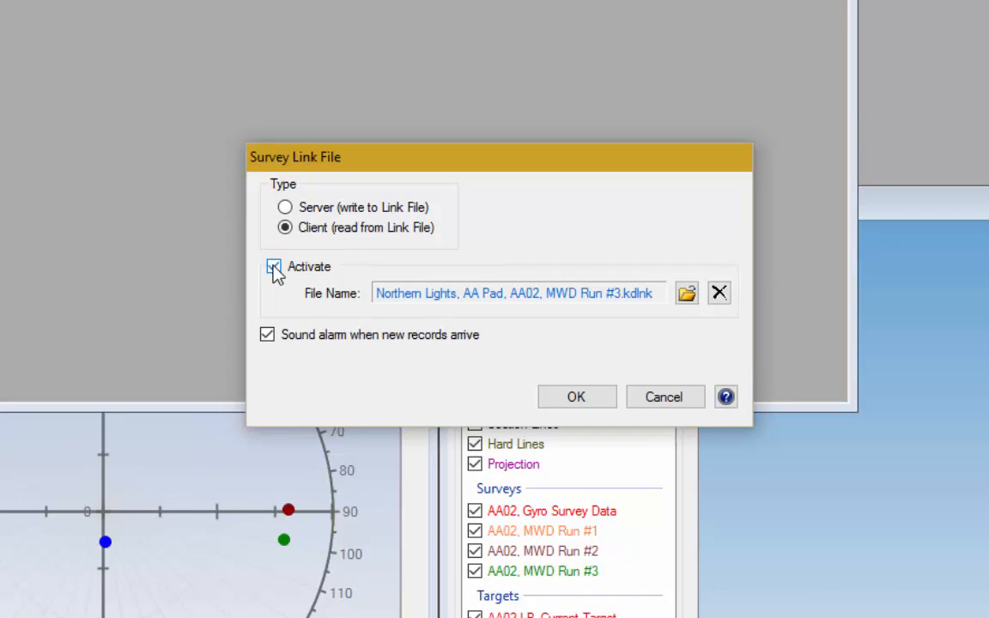
pyautogui.click(575, 398)
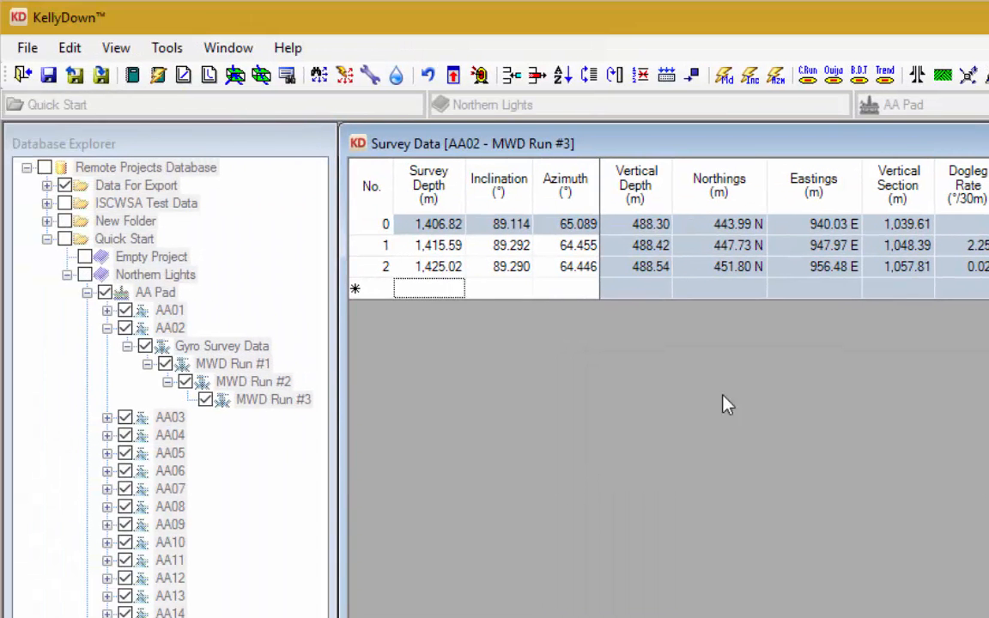
pyautogui.click(446, 247)
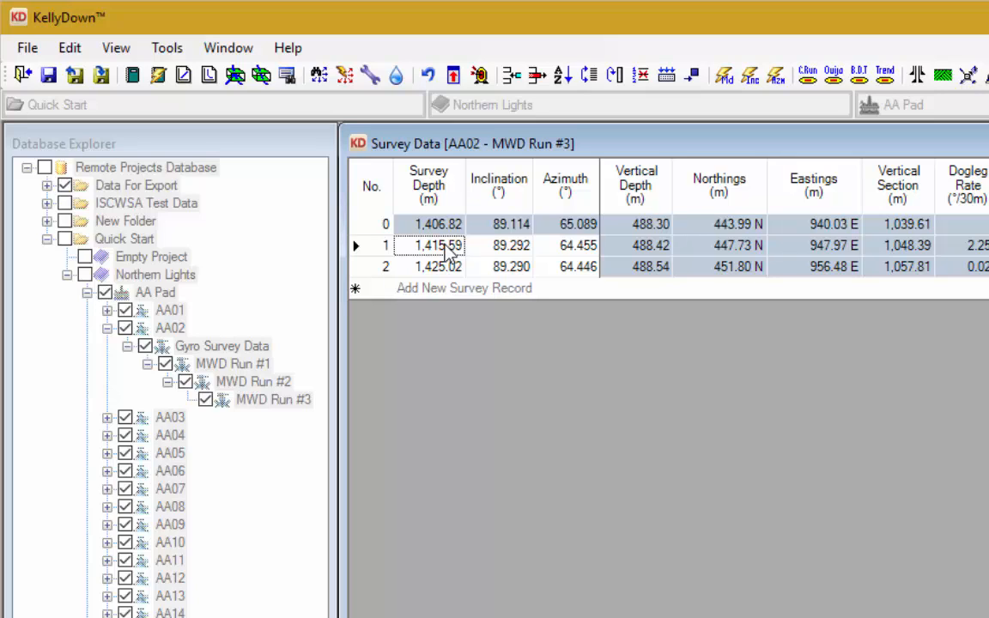